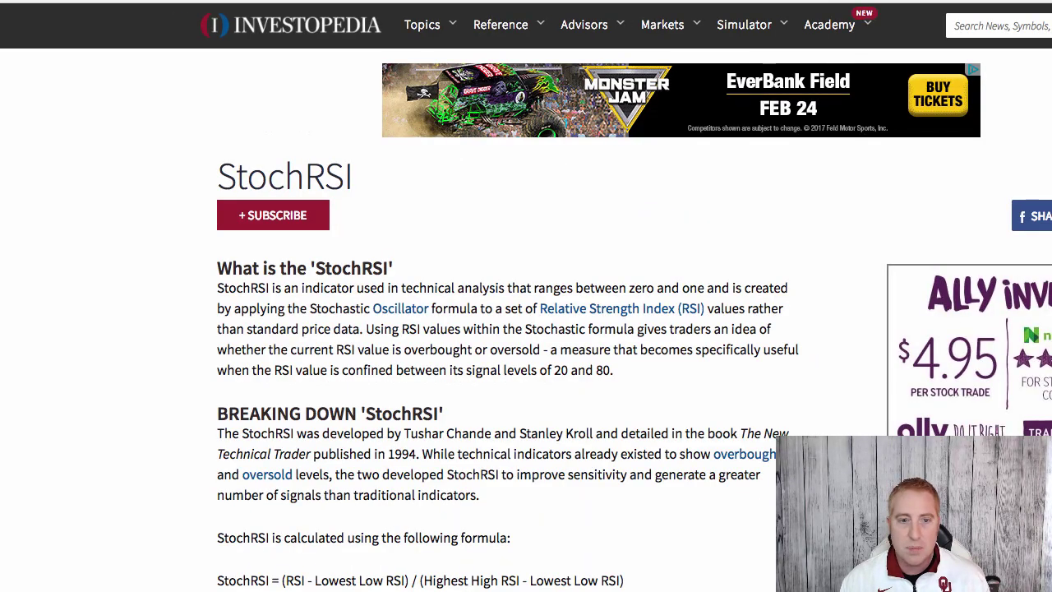
Read the StochRSI definition on the Investopedia page, marking the heading "What is the 'StochRSI'"
triple_click(304, 268)
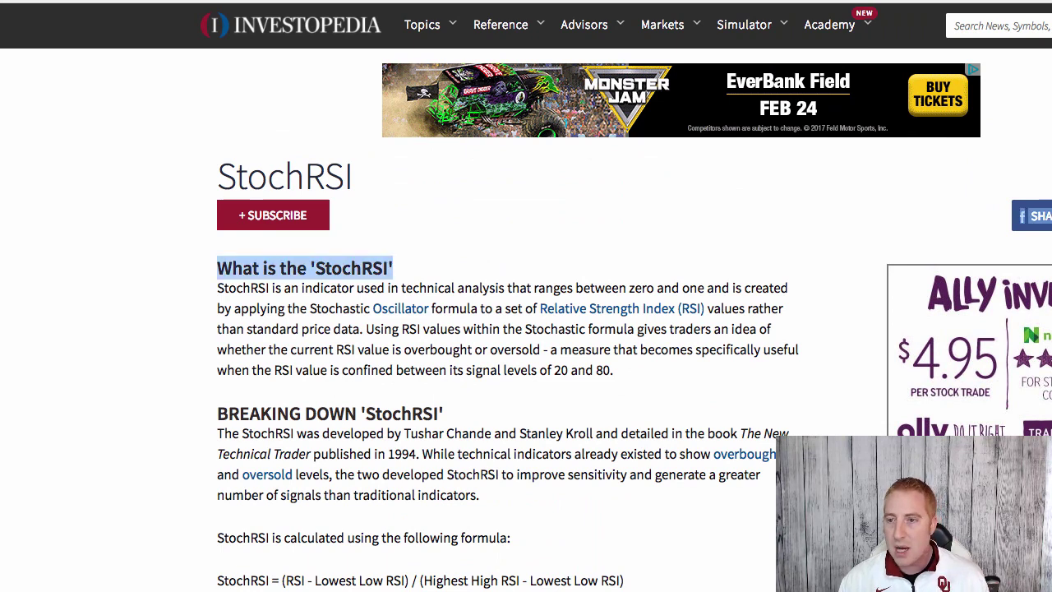
click(995, 25)
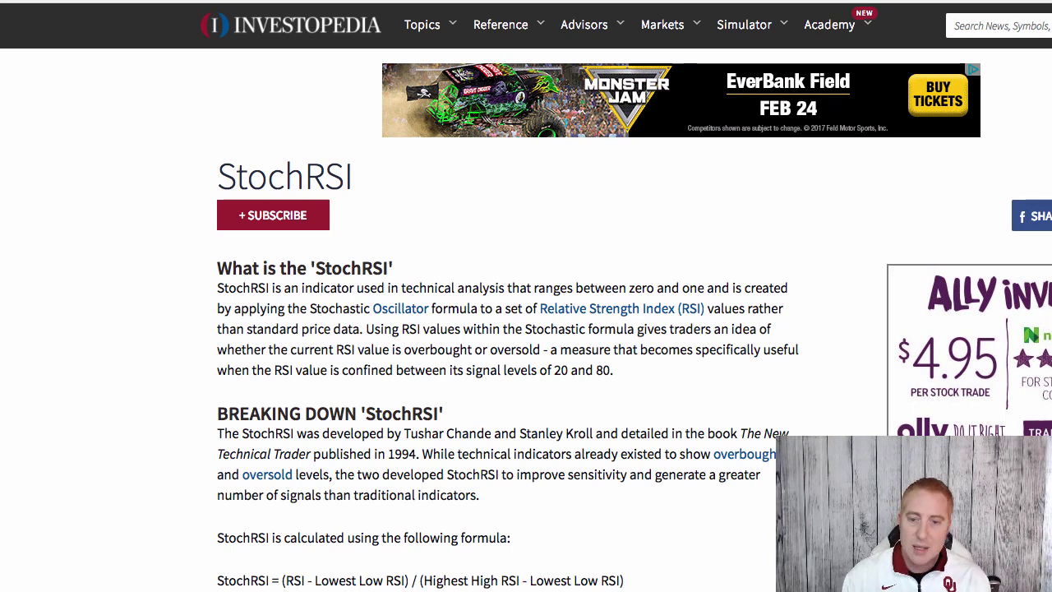
scroll(526, 329, down, 1)
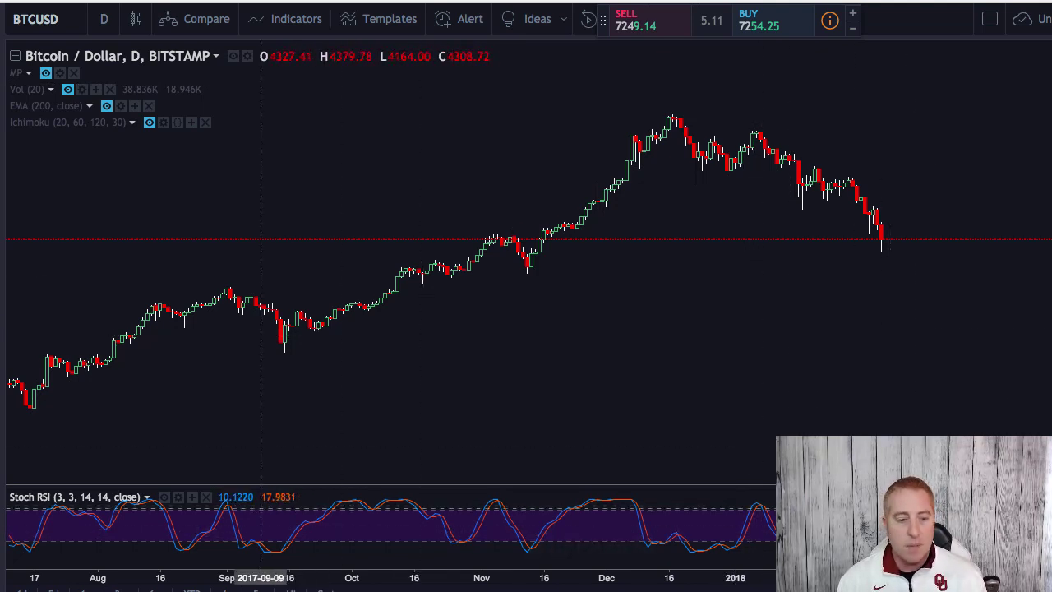
On the Bitcoin / Dollar daily chart, remove the existing Stoch RSI and add the built-in Stochastic RSI found by searching for rsi
click(205, 497)
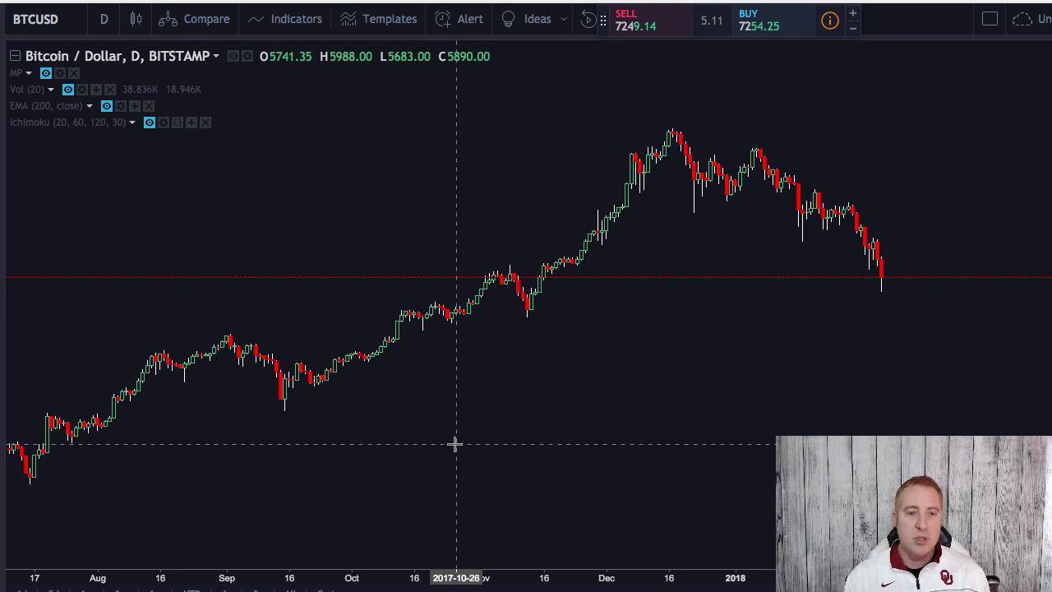
click(294, 18)
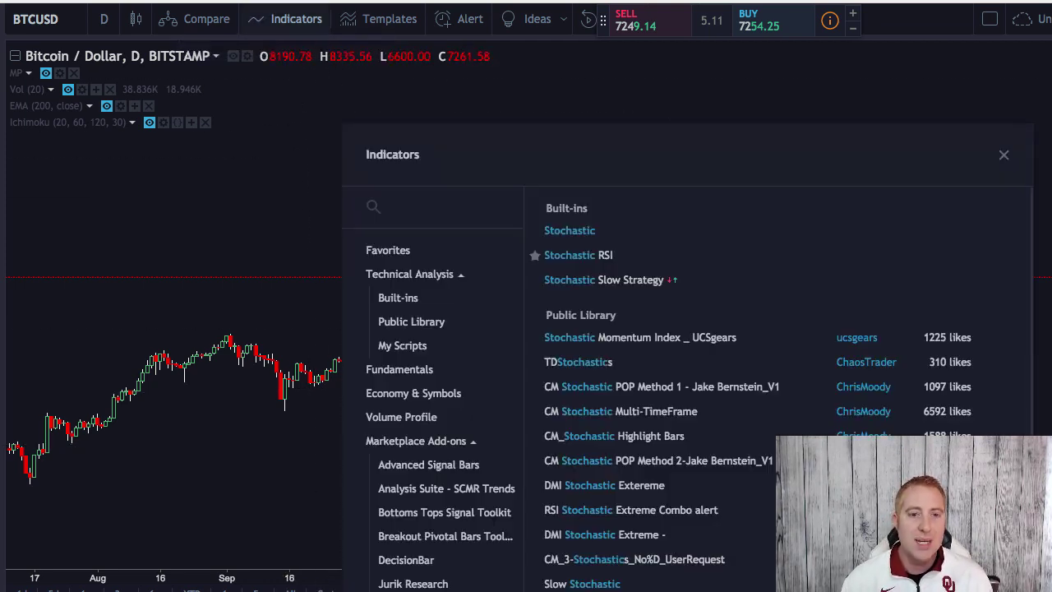
text(ris)
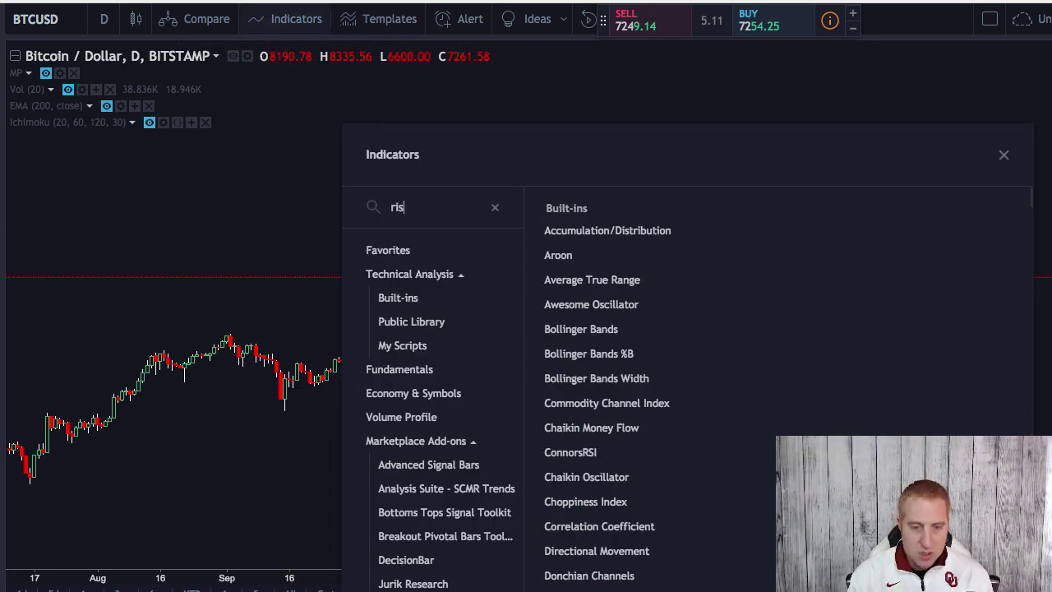
key(BackSpace)
key(BackSpace)
text(si)
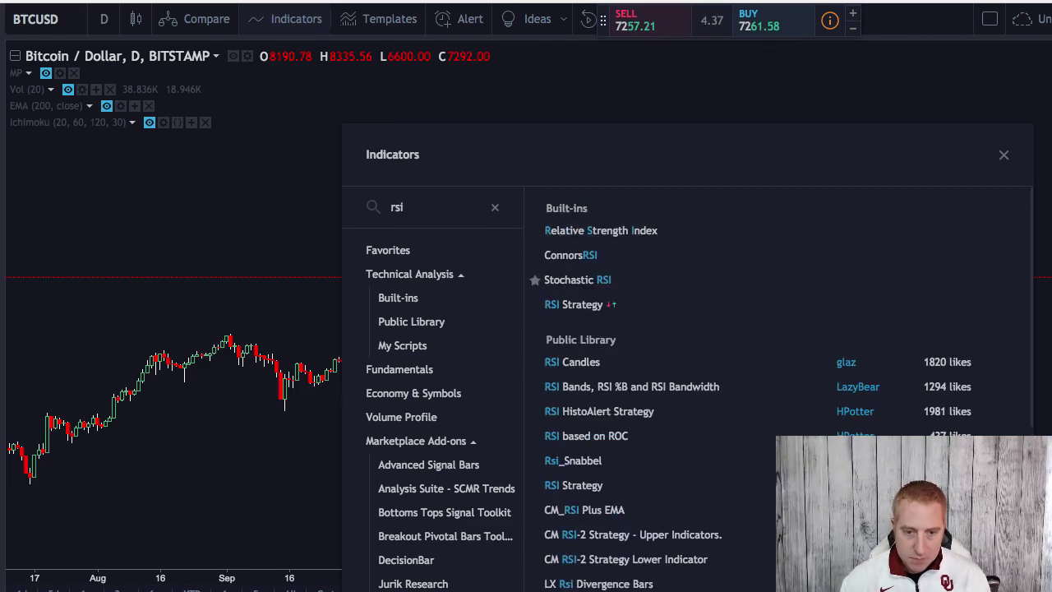
key(Down)
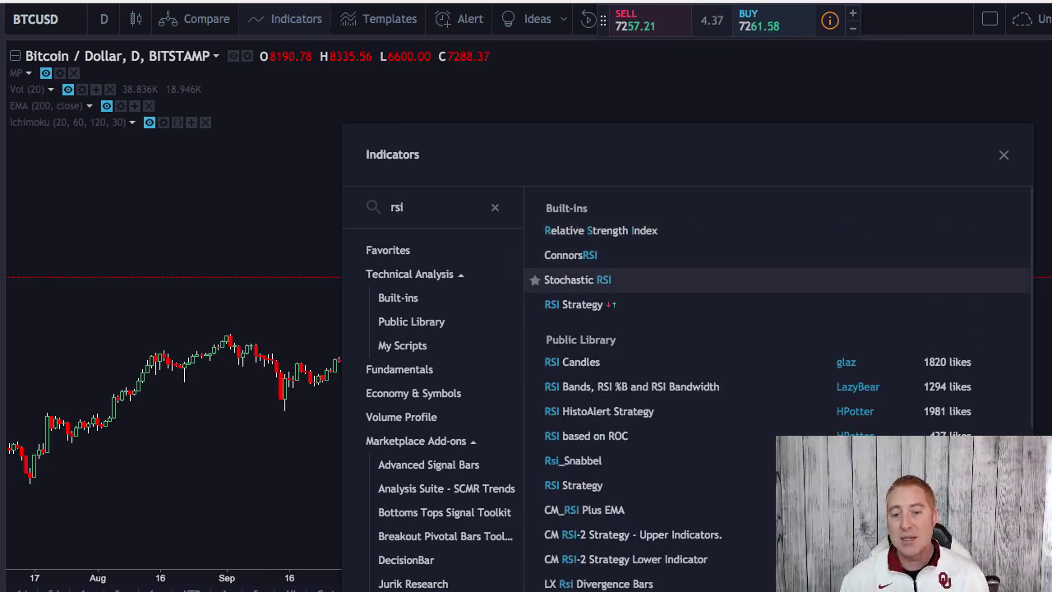
key(Return)
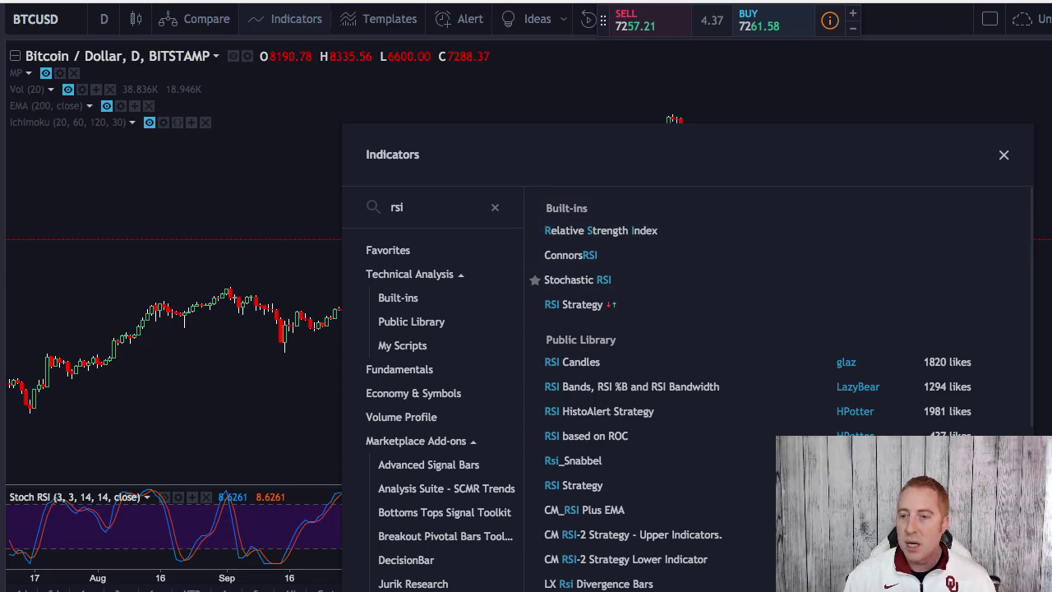
key(Escape)
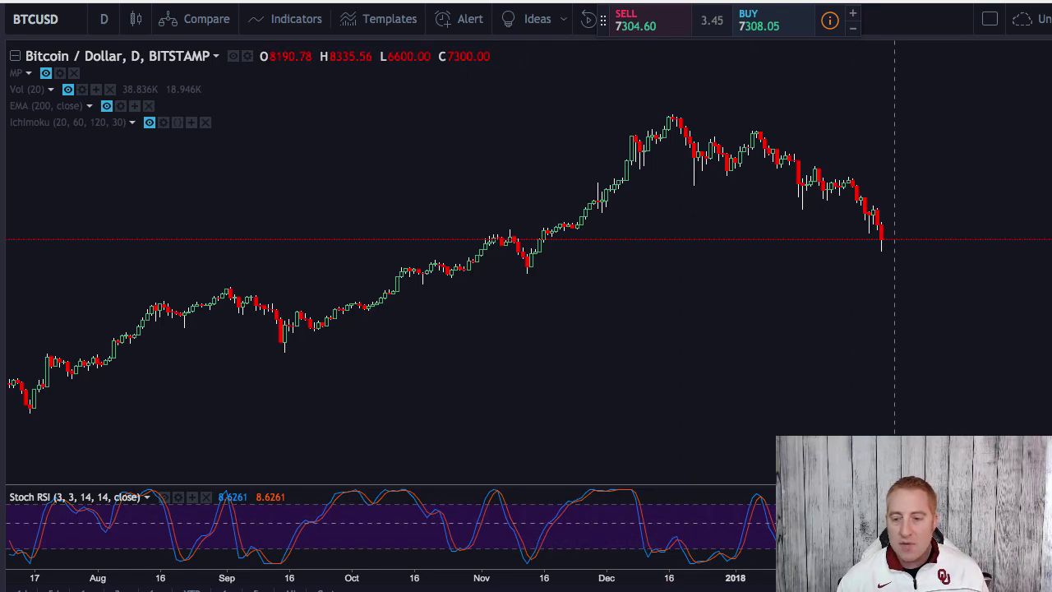
Mark the lows in the maximized Stoch RSI pane with a green rectangle spanning 2017-12-19 to 2018-02-17, and delete it again
double_click(895, 526)
scroll(778, 226, up, 5)
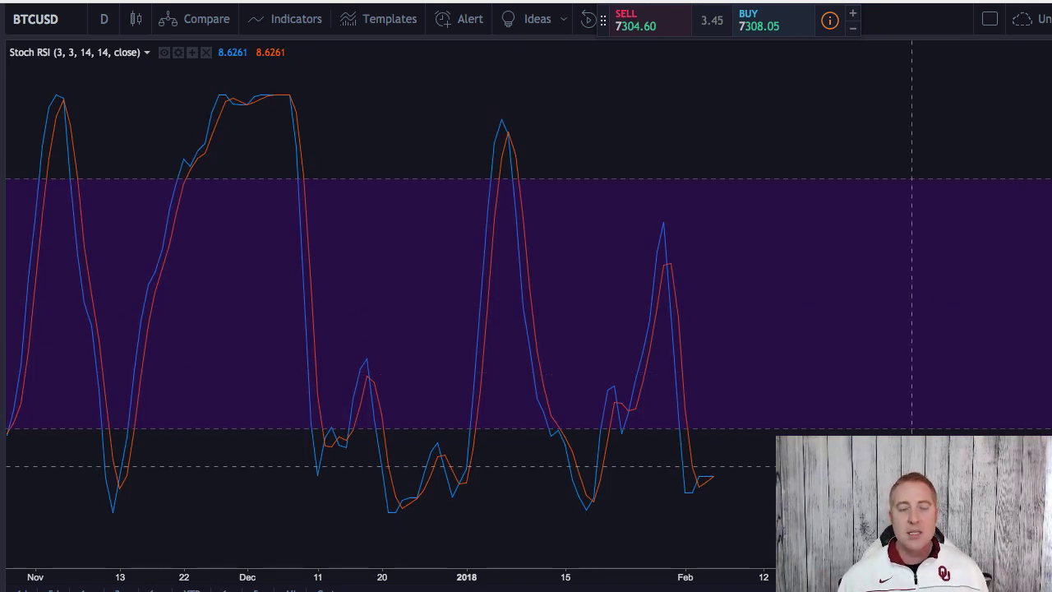
scroll(854, 464, up, 3)
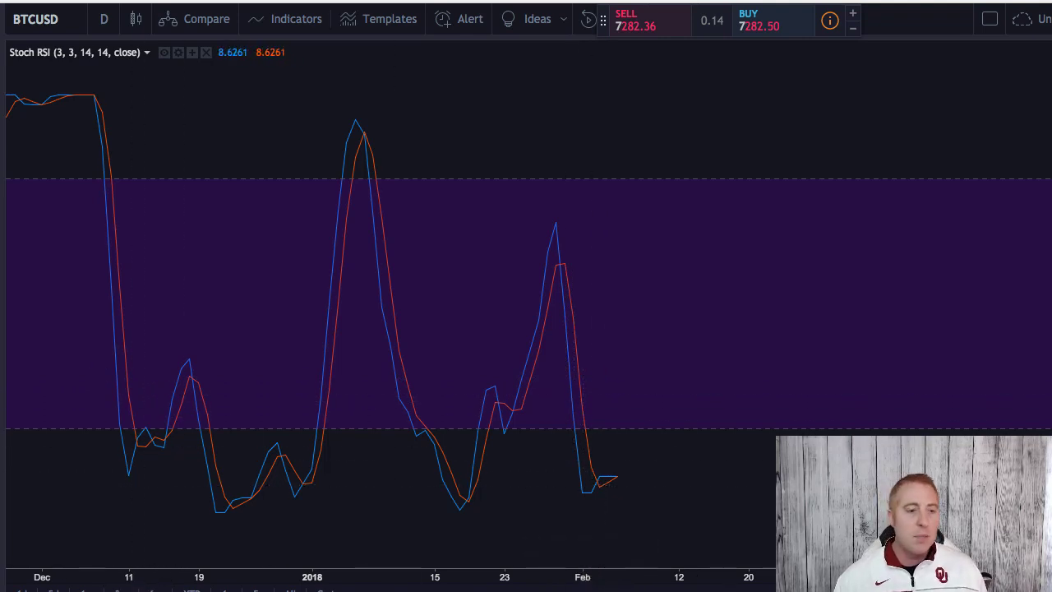
mouse_move(198, 474)
mouse_down()
mouse_move(585, 523)
mouse_move(722, 528)
mouse_up()
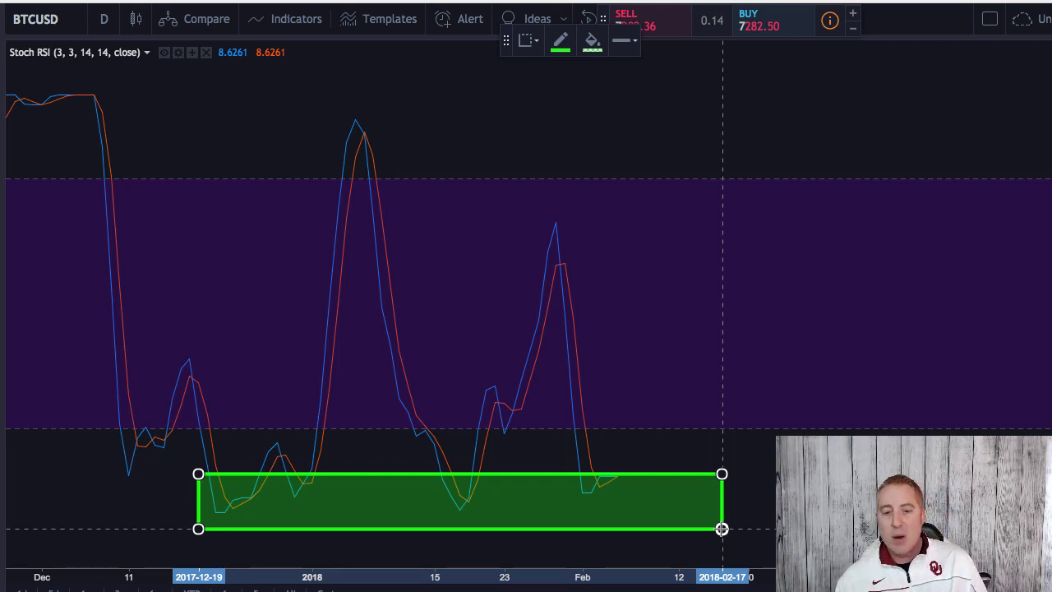
drag(722, 528, 722, 478)
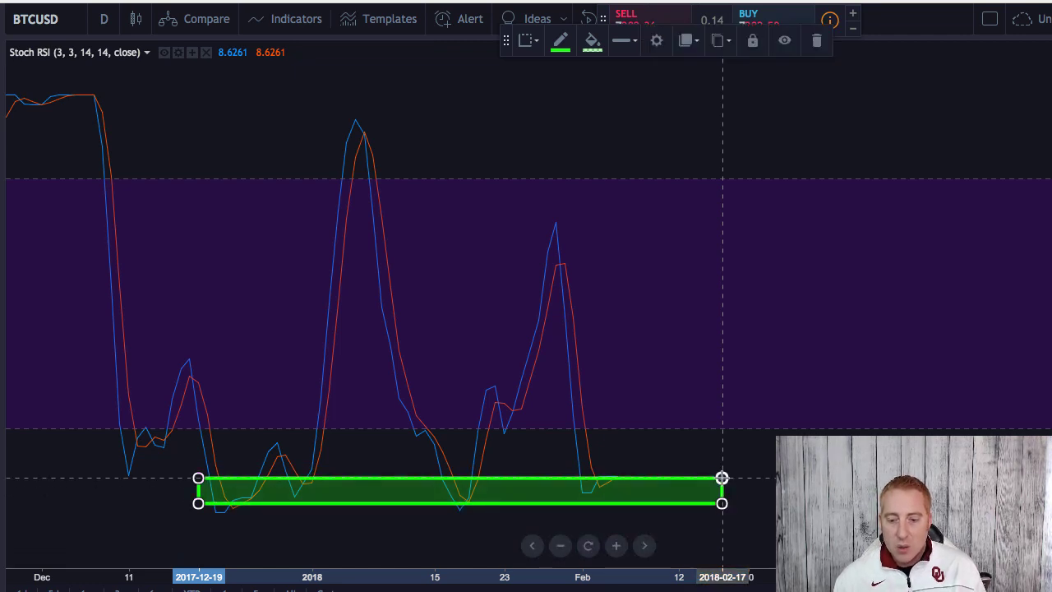
key(Delete)
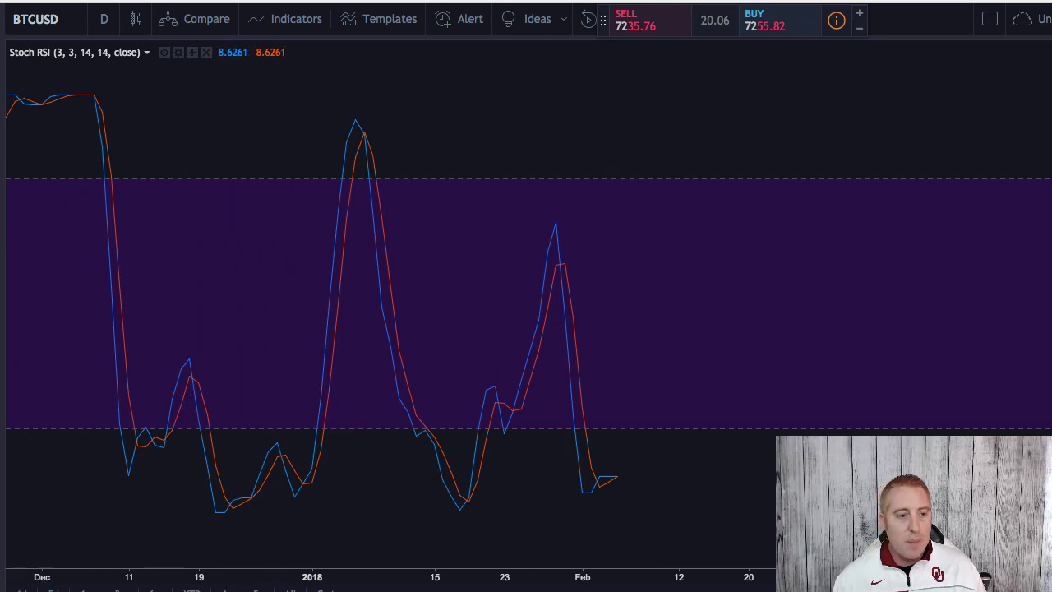
Trace the Stoch RSI's mid-January 2018 trough and early January peak with yellow brush strokes, and delete both strokes
click(33, 153)
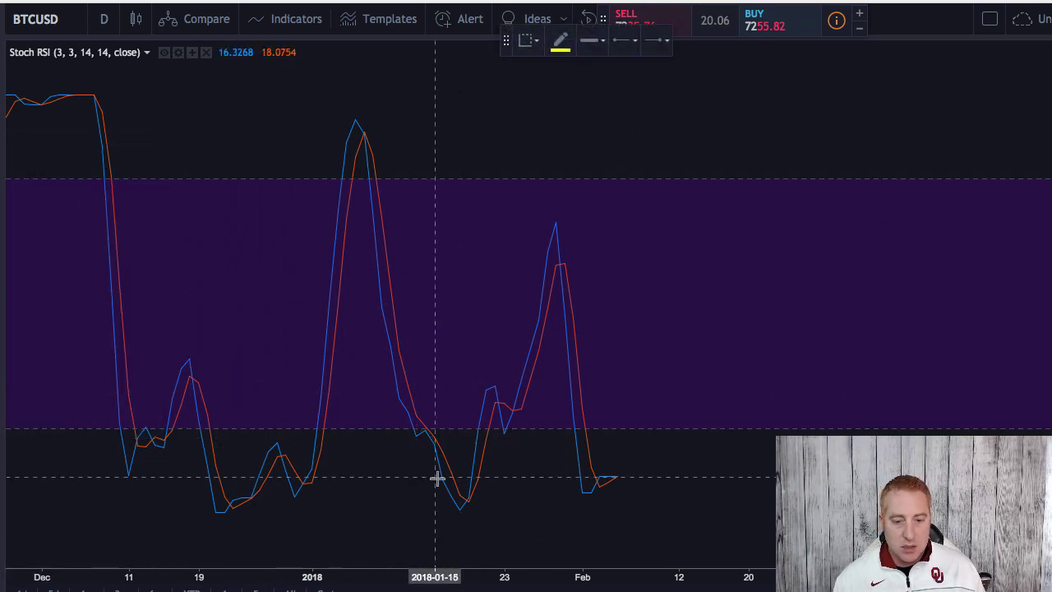
mouse_move(445, 481)
mouse_down()
mouse_move(461, 503)
mouse_move(470, 498)
mouse_move(488, 443)
mouse_up()
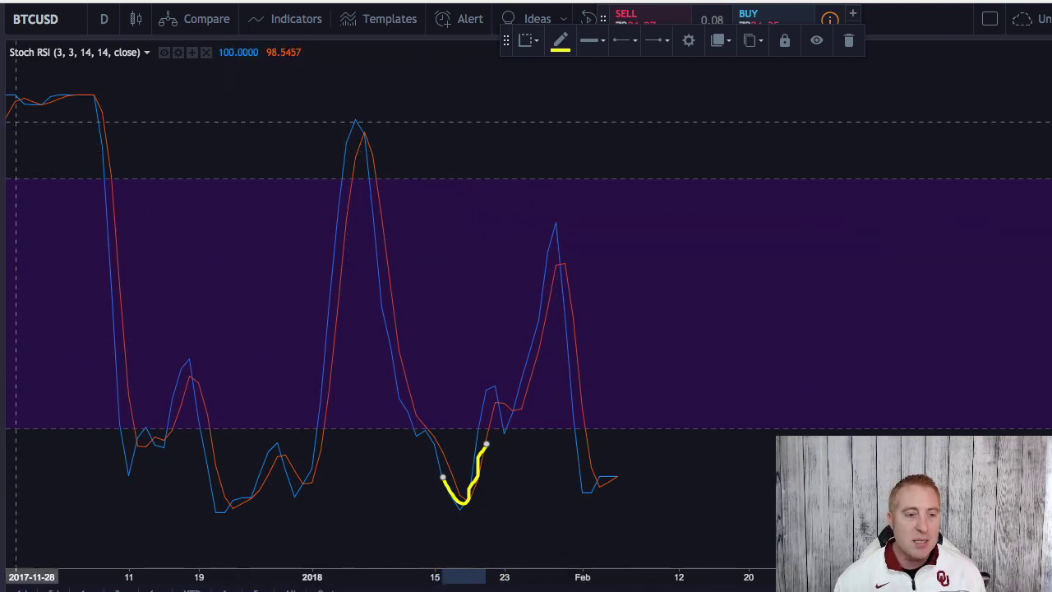
mouse_move(329, 185)
mouse_down()
mouse_move(347, 117)
mouse_move(366, 126)
mouse_up()
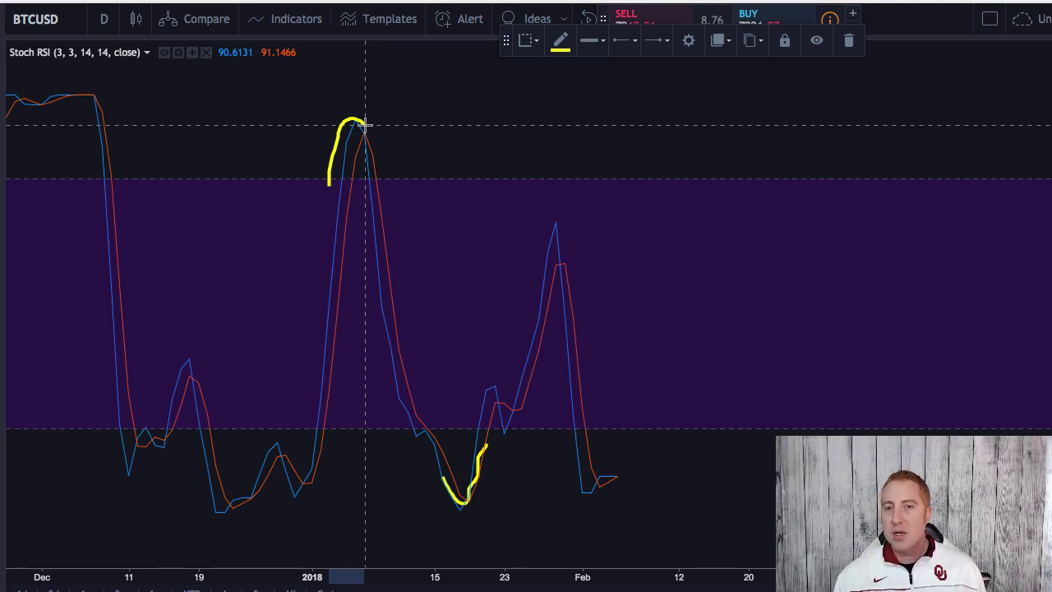
drag(367, 123, 388, 181)
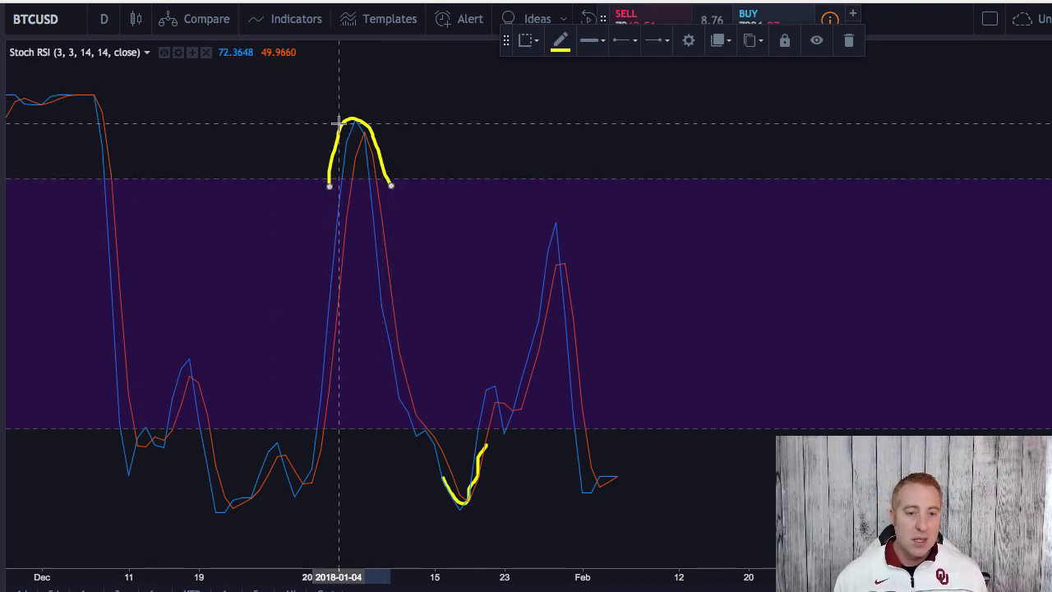
key(Delete)
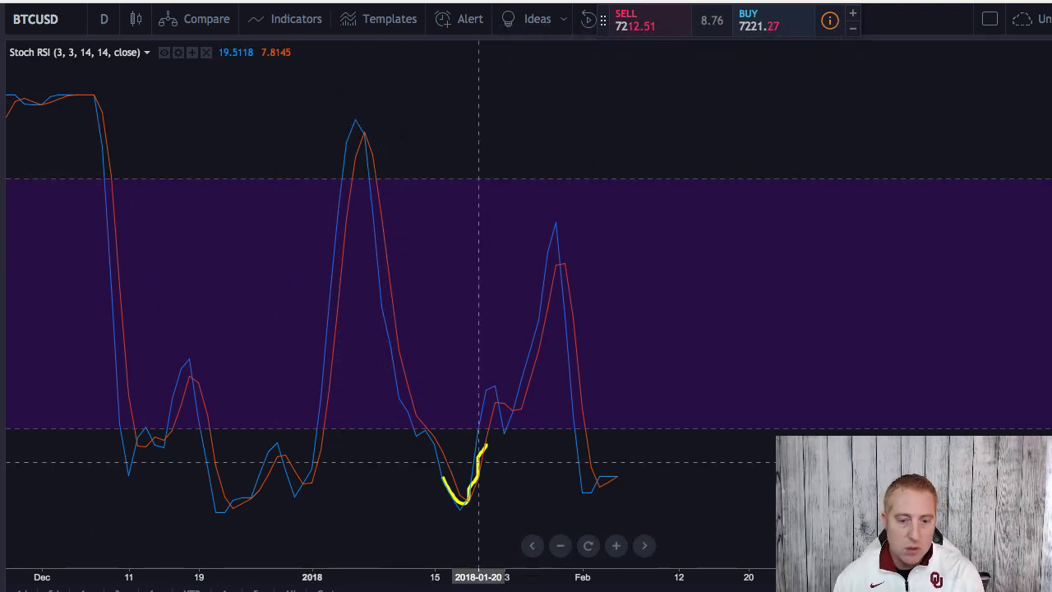
click(481, 463)
key(Delete)
Restore the price chart and circle the mid-December 2017 price high and the Stoch RSI peak below it in yellow
double_click(627, 279)
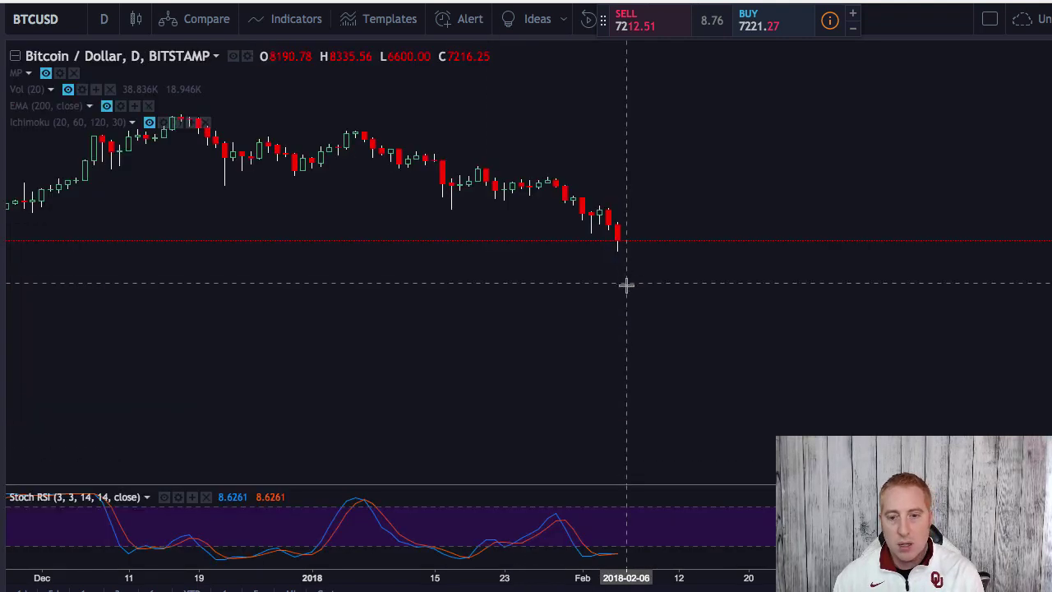
scroll(865, 288, down, 5)
scroll(877, 334, up, 3)
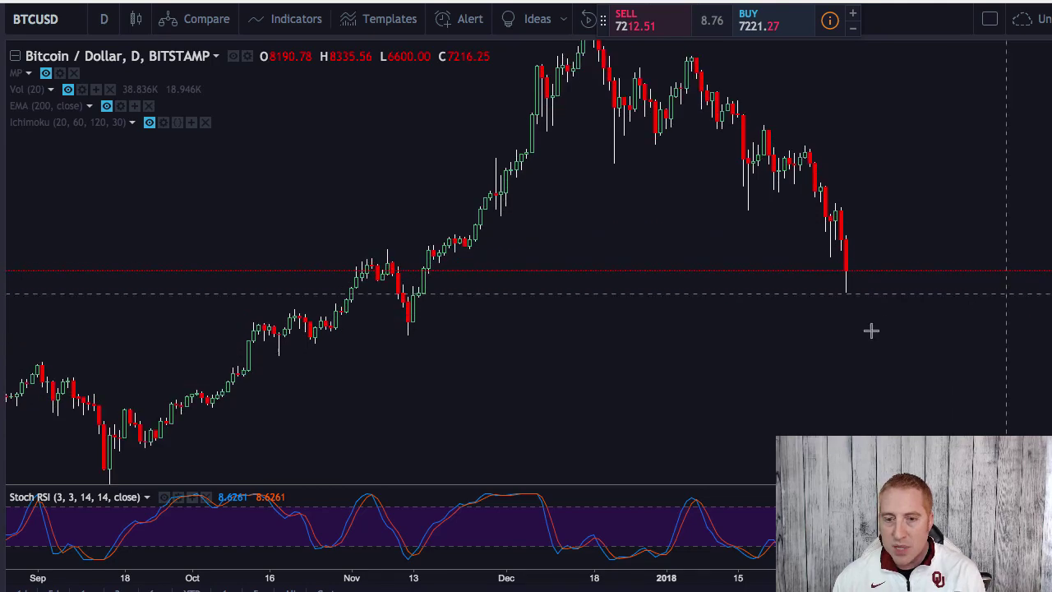
drag(869, 329, 915, 418)
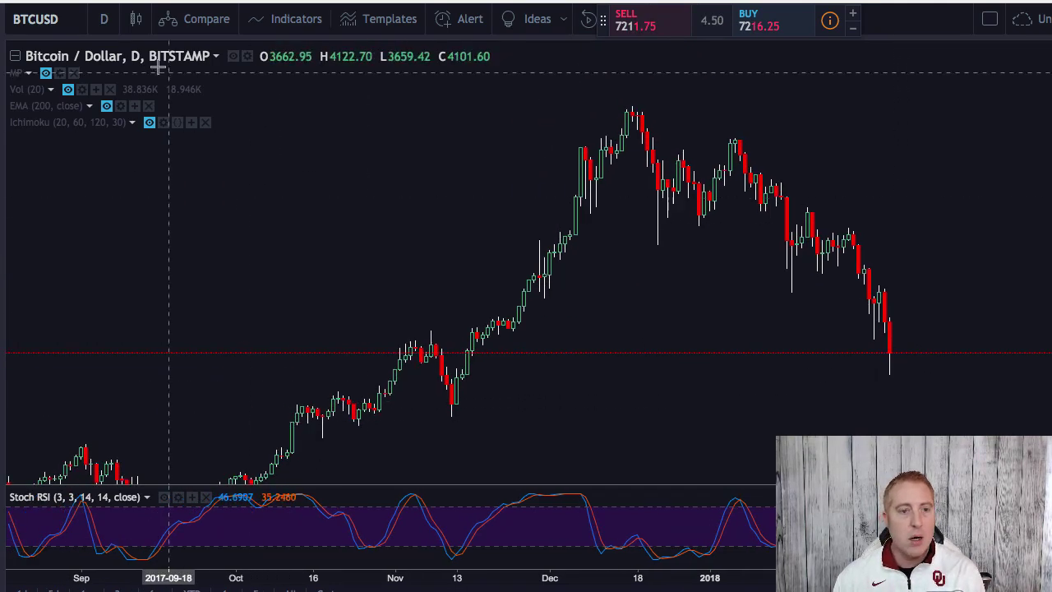
drag(788, 300, 760, 306)
mouse_move(613, 107)
mouse_down()
mouse_move(575, 135)
mouse_move(632, 114)
mouse_move(627, 101)
mouse_up()
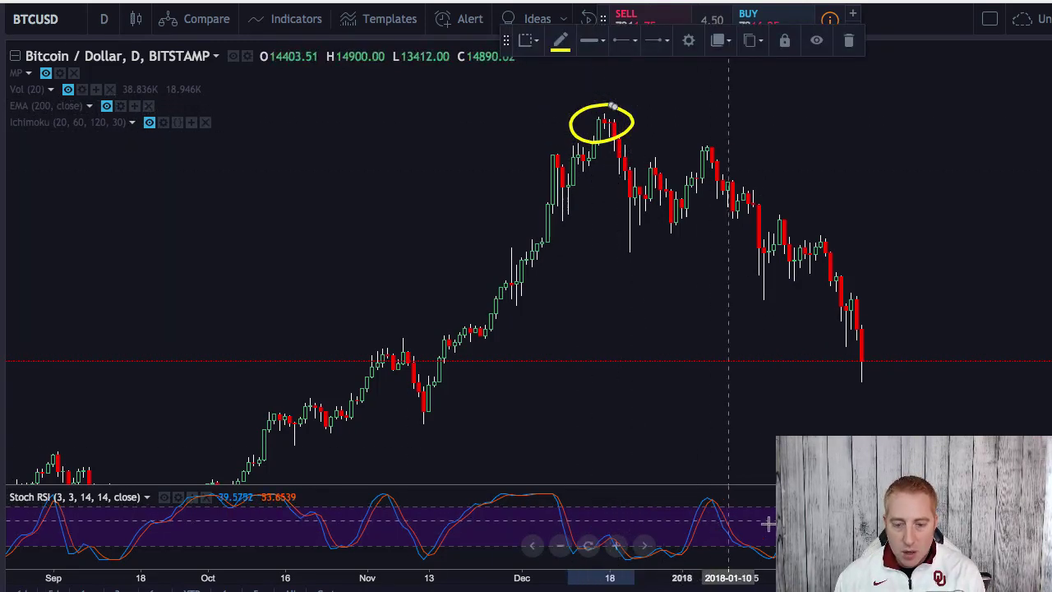
mouse_move(612, 526)
mouse_down()
mouse_move(595, 524)
mouse_move(585, 551)
mouse_move(633, 532)
mouse_move(605, 525)
mouse_up()
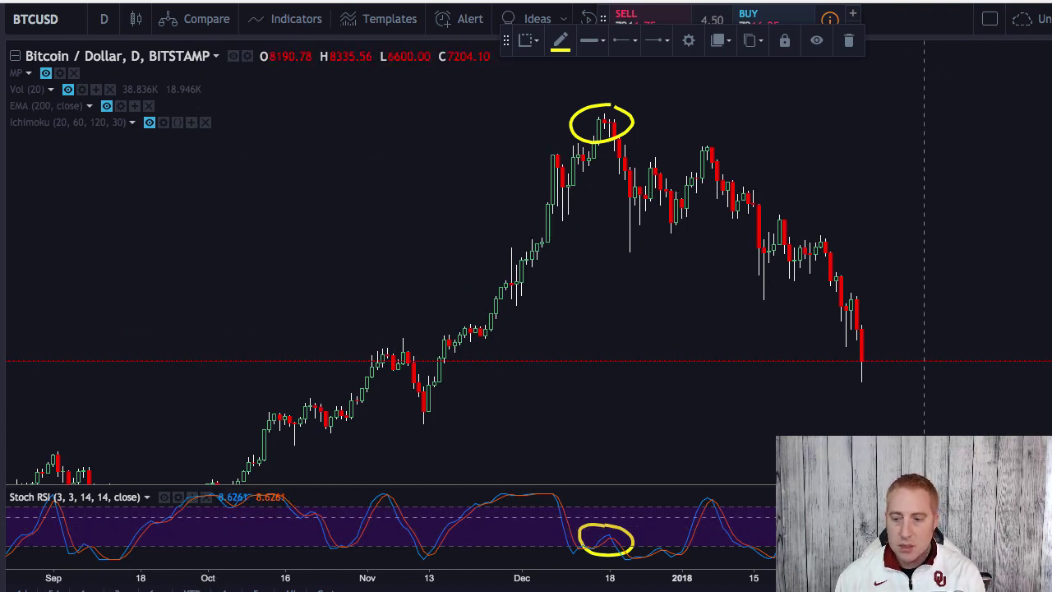
Compare the circled December crossover in the maximized Stoch RSI pane with the circled high on the price chart
double_click(769, 530)
scroll(702, 350, up, 2)
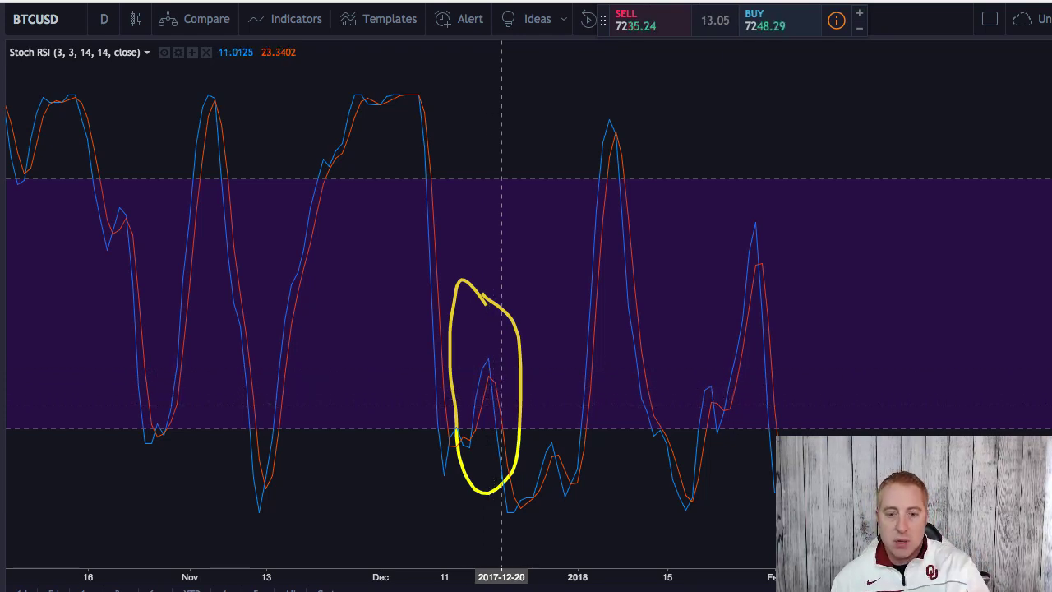
double_click(532, 288)
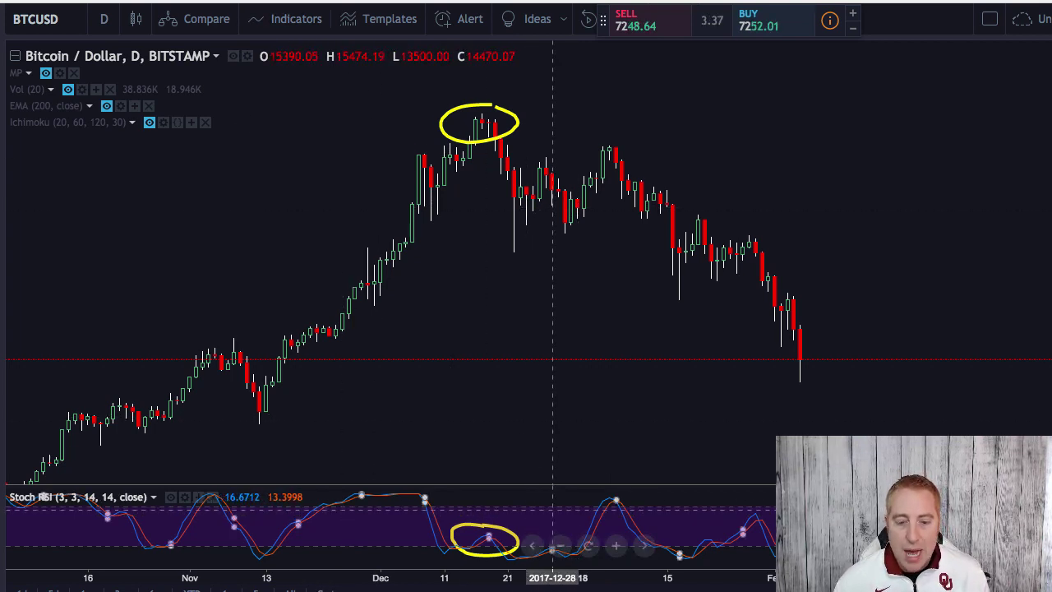
double_click(42, 497)
key(Escape)
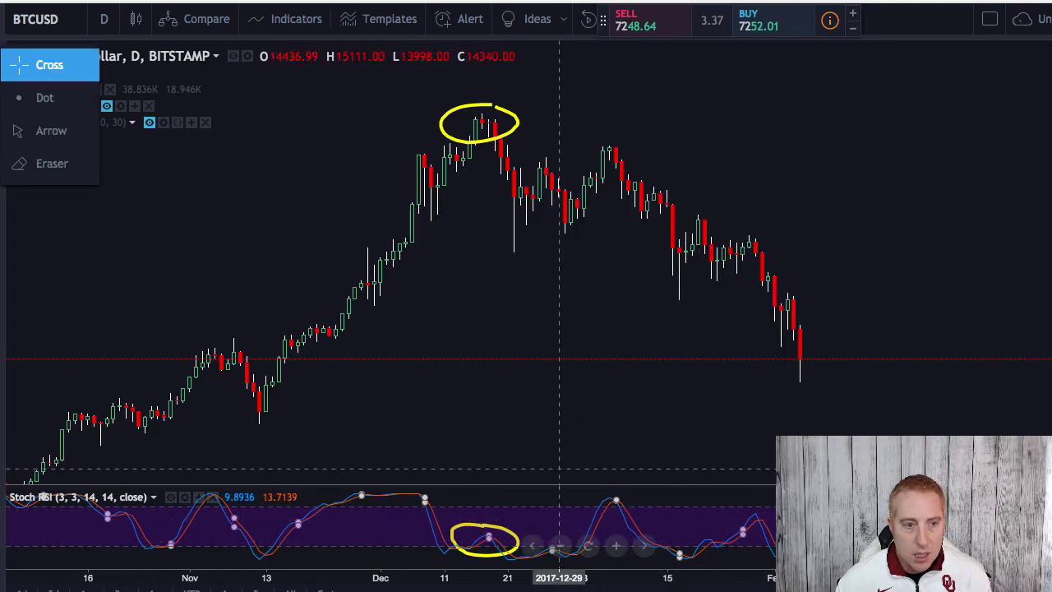
key(Escape)
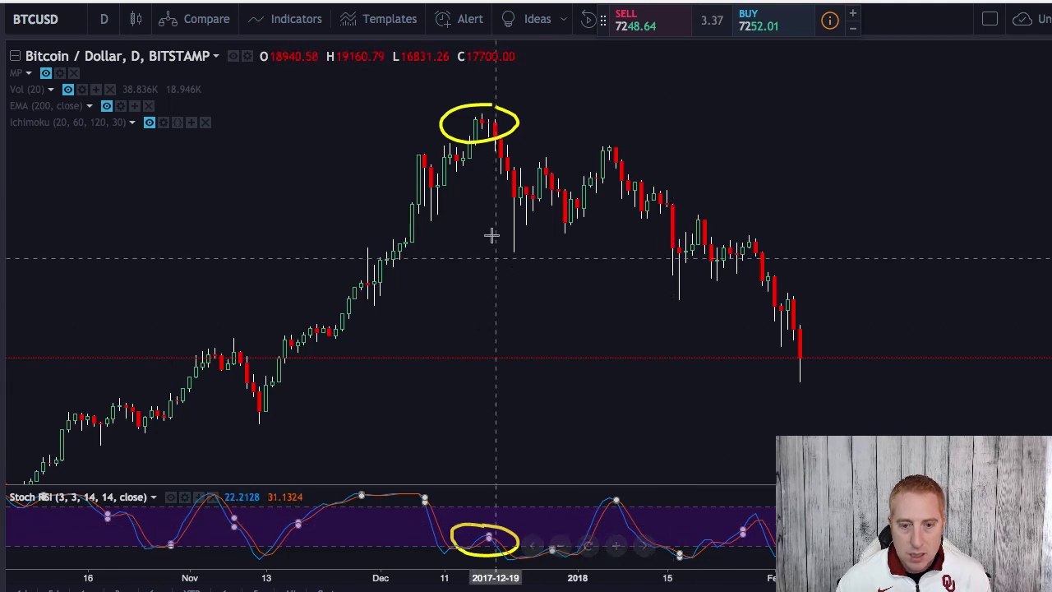
double_click(680, 523)
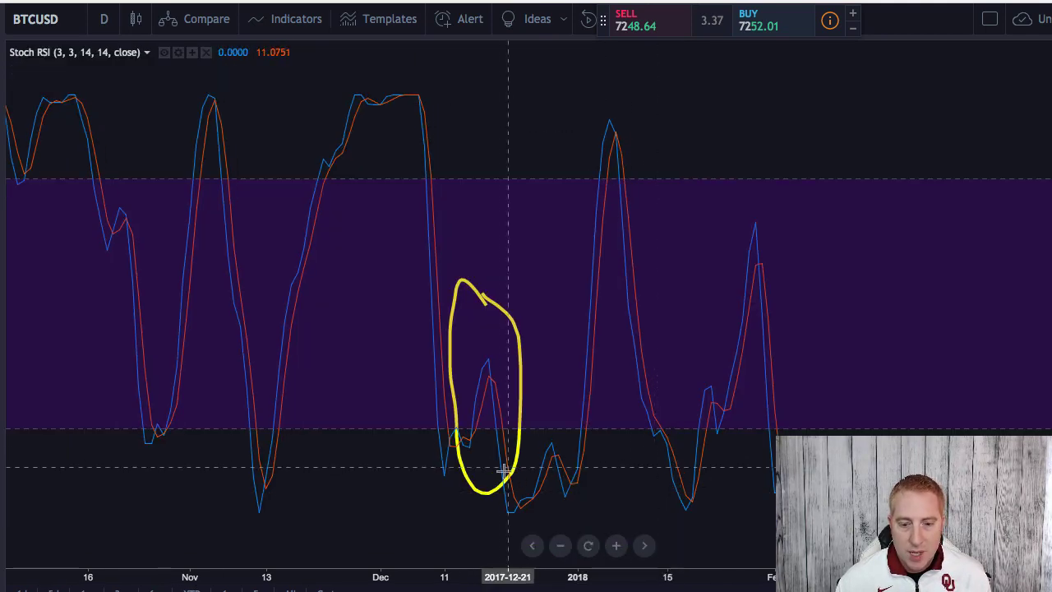
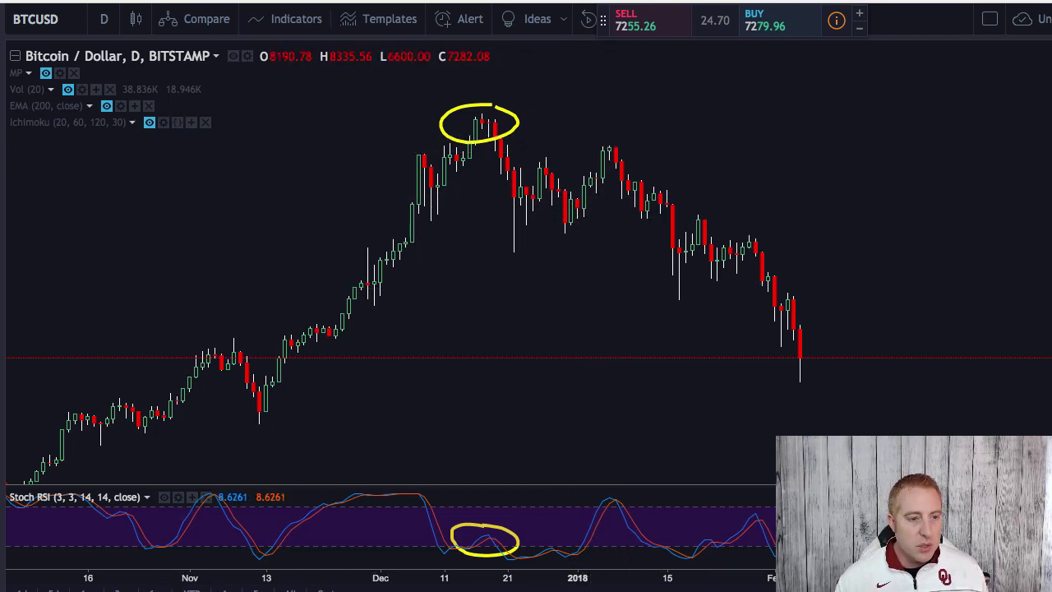
Circle the early January 2018 price high and the matching Stoch RSI peak in yellow on the restored chart
mouse_move(611, 135)
mouse_down()
mouse_move(633, 164)
mouse_move(628, 133)
mouse_up()
mouse_move(629, 475)
mouse_down()
mouse_move(589, 492)
mouse_move(649, 510)
mouse_move(649, 527)
mouse_move(565, 503)
mouse_move(632, 486)
mouse_move(641, 522)
mouse_up()
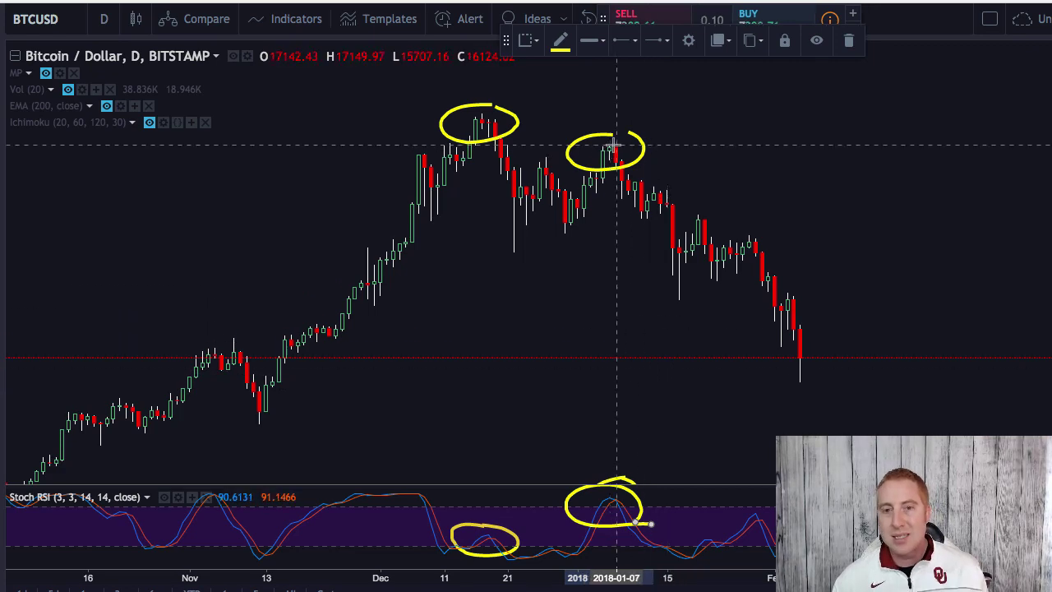
scroll(617, 271, down, 4)
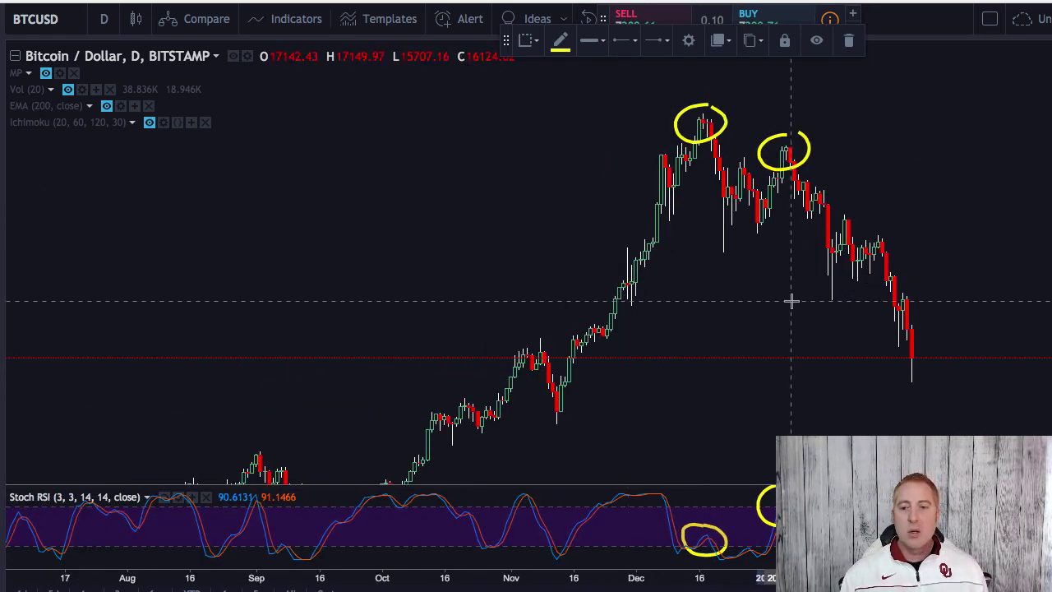
scroll(791, 302, up, 3)
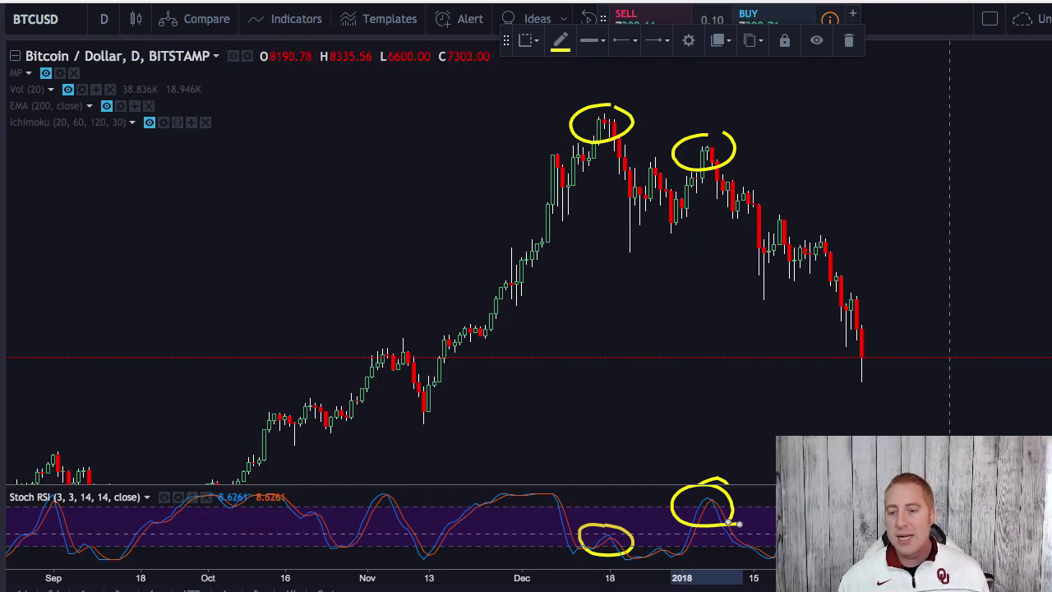
scroll(950, 359, up, 3)
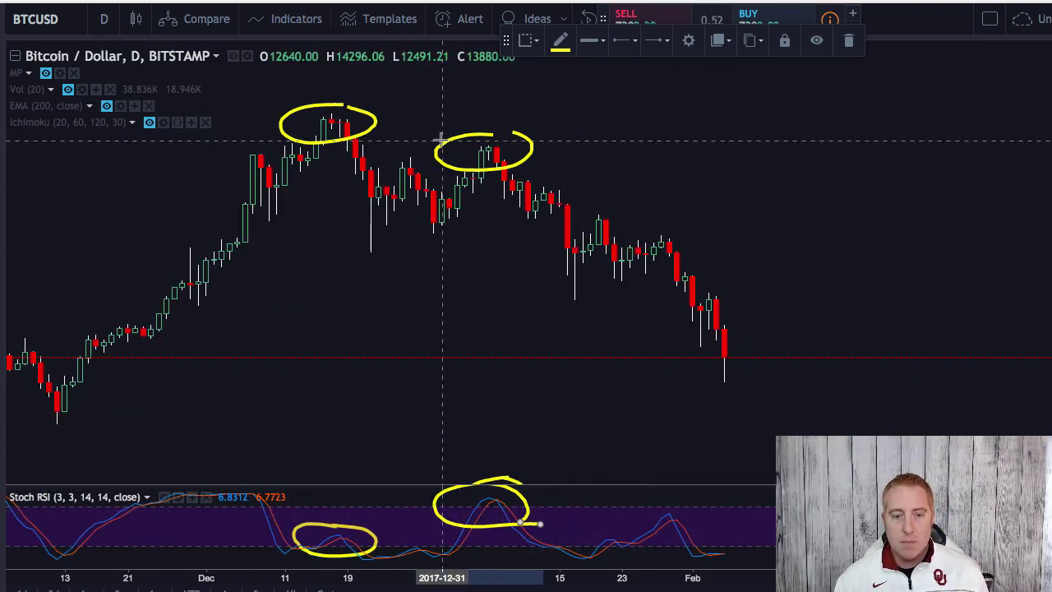
Trace the price declines following the December and January highs, down through early February, with yellow brush strokes
drag(347, 142, 393, 255)
drag(403, 165, 449, 251)
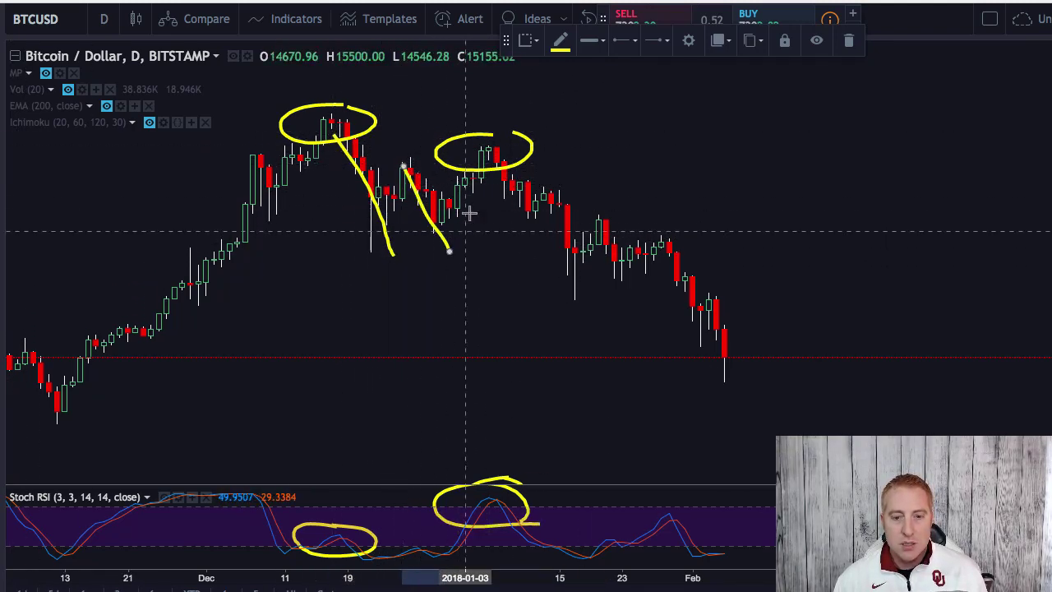
mouse_move(493, 160)
mouse_down()
mouse_move(598, 259)
mouse_move(638, 279)
mouse_up()
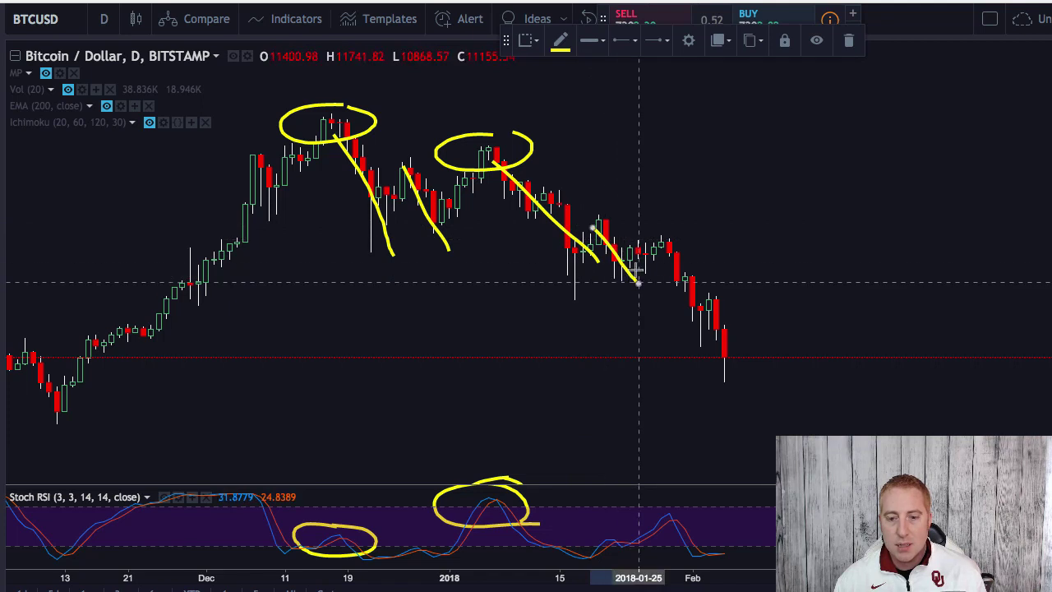
mouse_move(658, 243)
mouse_down()
mouse_move(740, 369)
mouse_move(730, 372)
mouse_move(724, 342)
mouse_up()
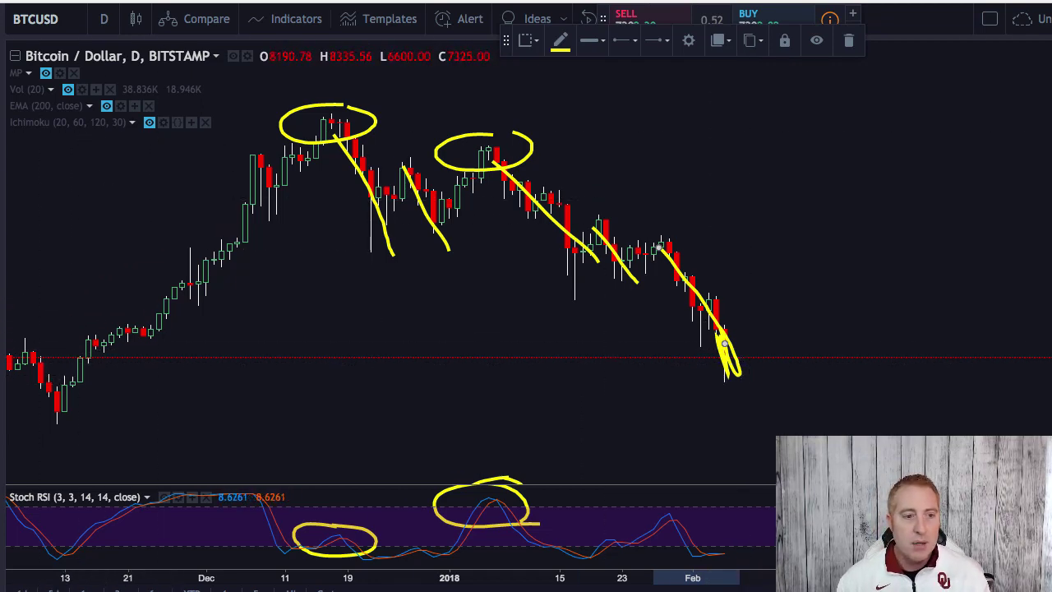
Delete the yellow brush marks over the early February 2018 price decline
click(717, 344)
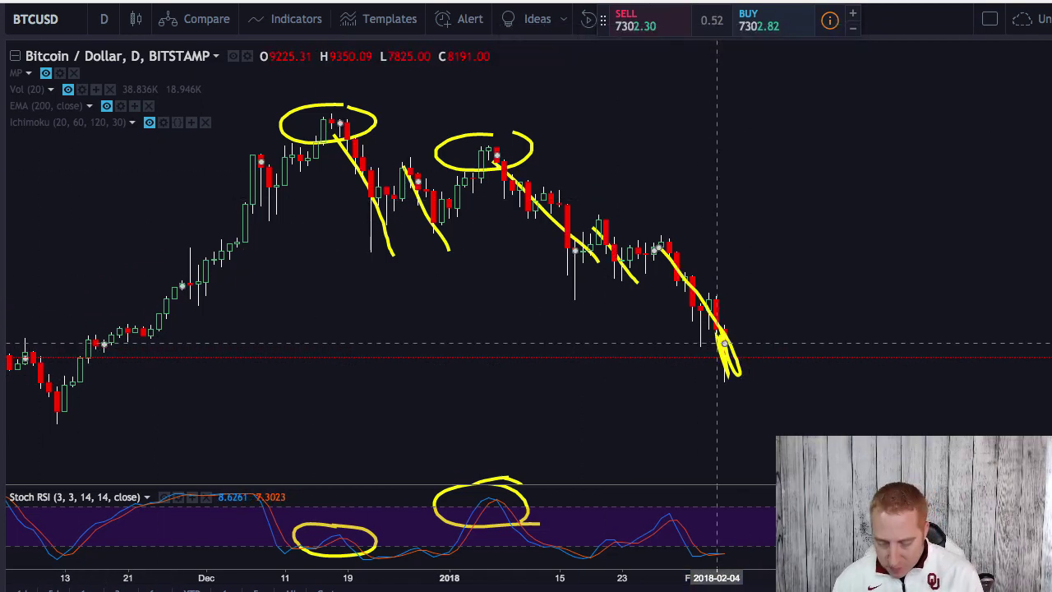
click(719, 346)
key(Delete)
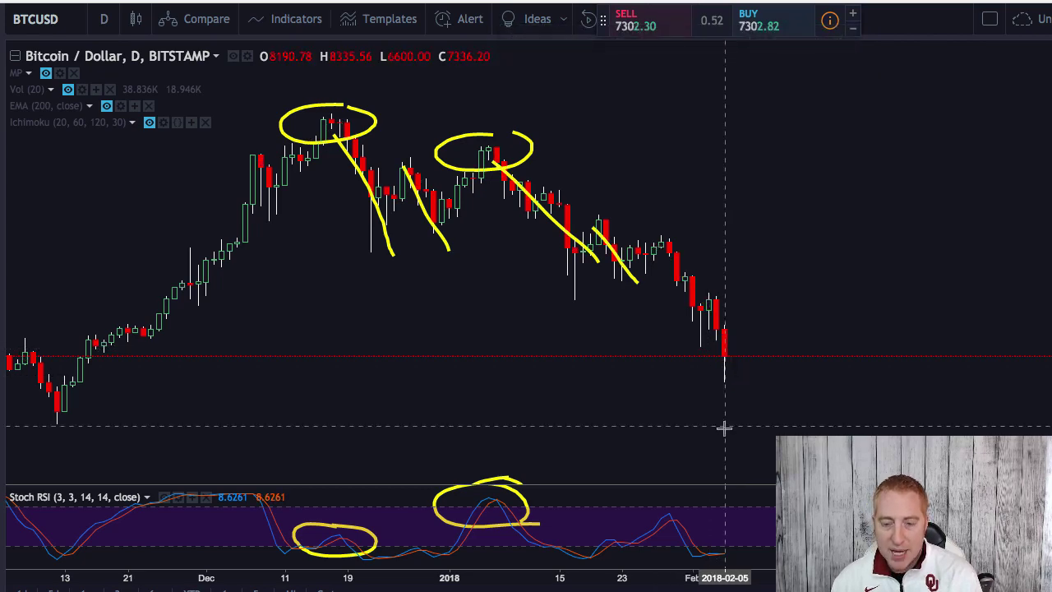
Maximize the Stoch RSI pane and draw a yellow upward arrow projecting from the early February 2018 crossover
double_click(716, 552)
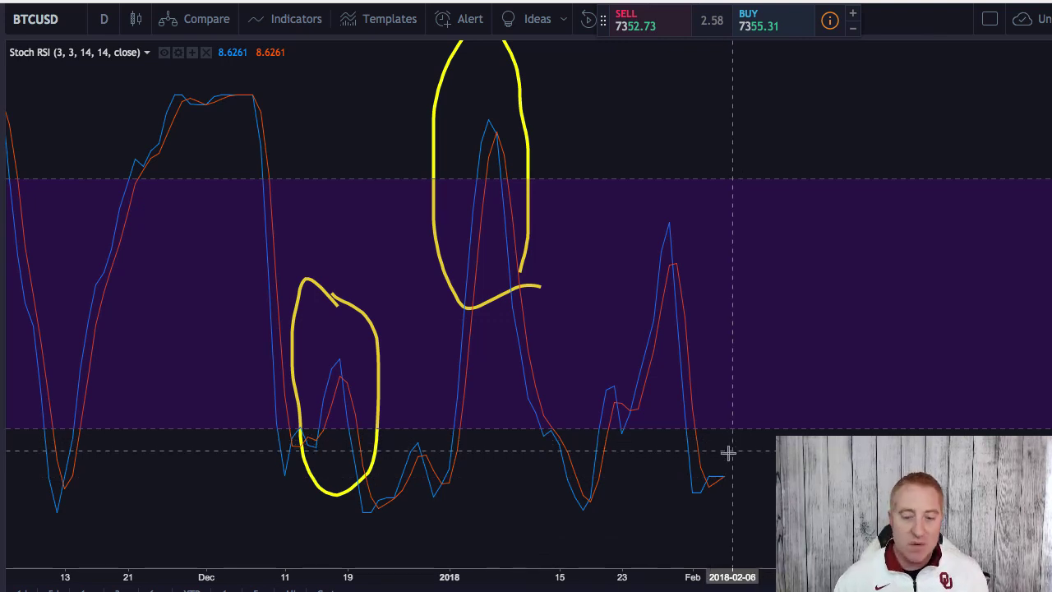
mouse_move(717, 477)
mouse_down()
mouse_move(758, 476)
mouse_move(789, 393)
mouse_move(791, 350)
mouse_move(803, 371)
mouse_up()
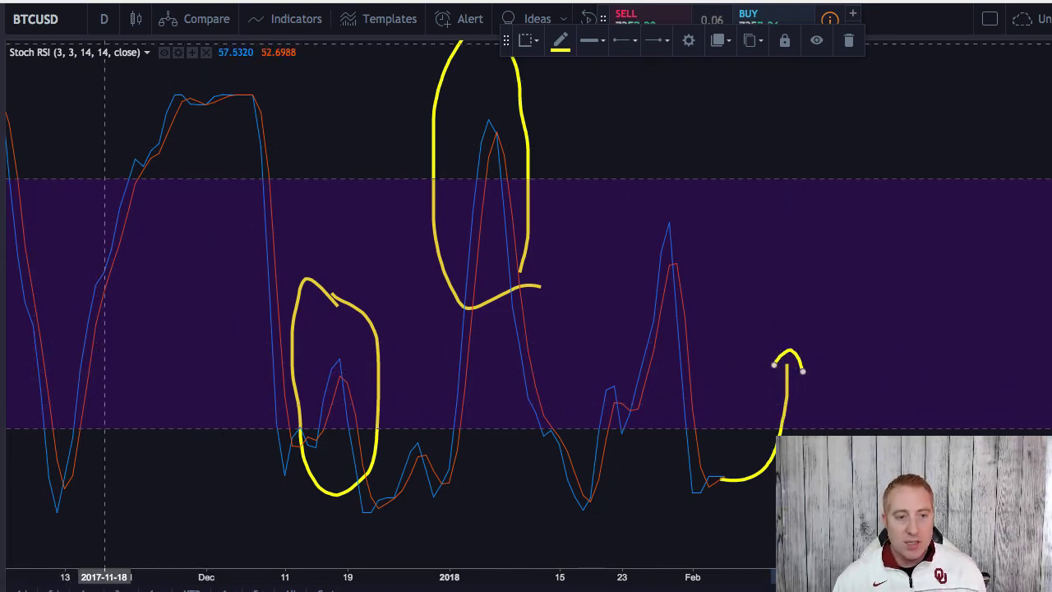
Switch the chart to the 3-day interval and sketch yellow loops around the area above the projected arrow
click(103, 18)
click(123, 443)
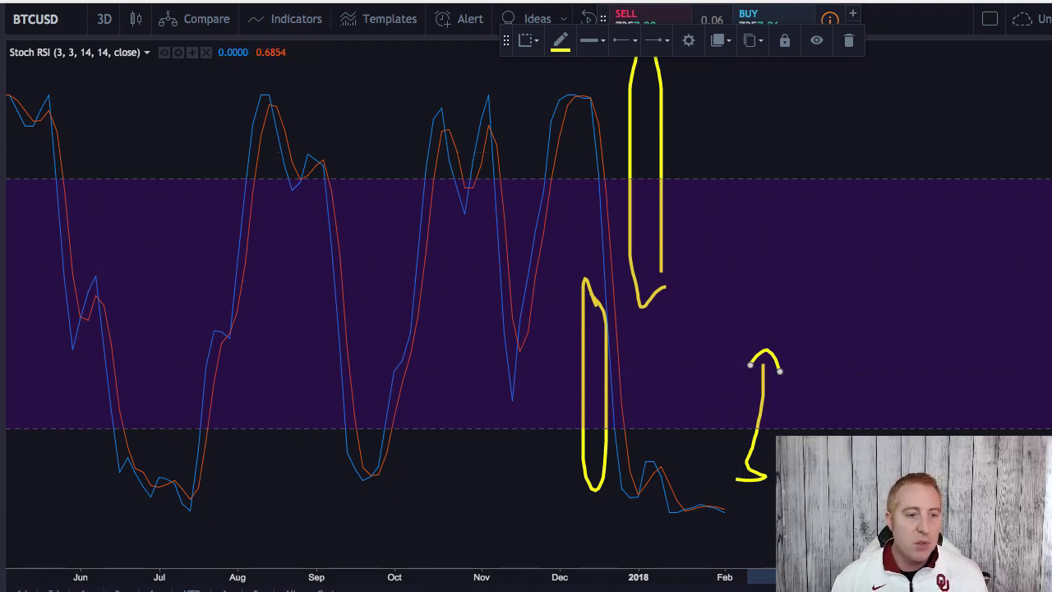
mouse_move(768, 356)
mouse_down()
mouse_move(784, 317)
mouse_move(781, 277)
mouse_move(841, 193)
mouse_move(858, 244)
mouse_move(857, 331)
mouse_move(796, 194)
mouse_up()
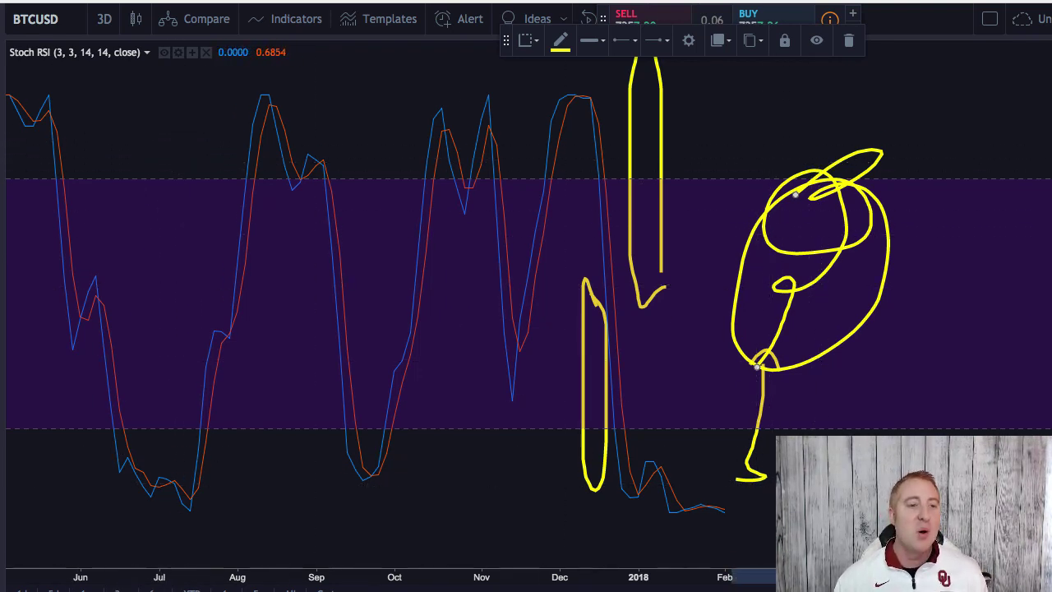
Hide all yellow drawings and restore the 3-day price chart above the Stoch RSI, enlarging the recent candles
key(ctrl+alt+h)
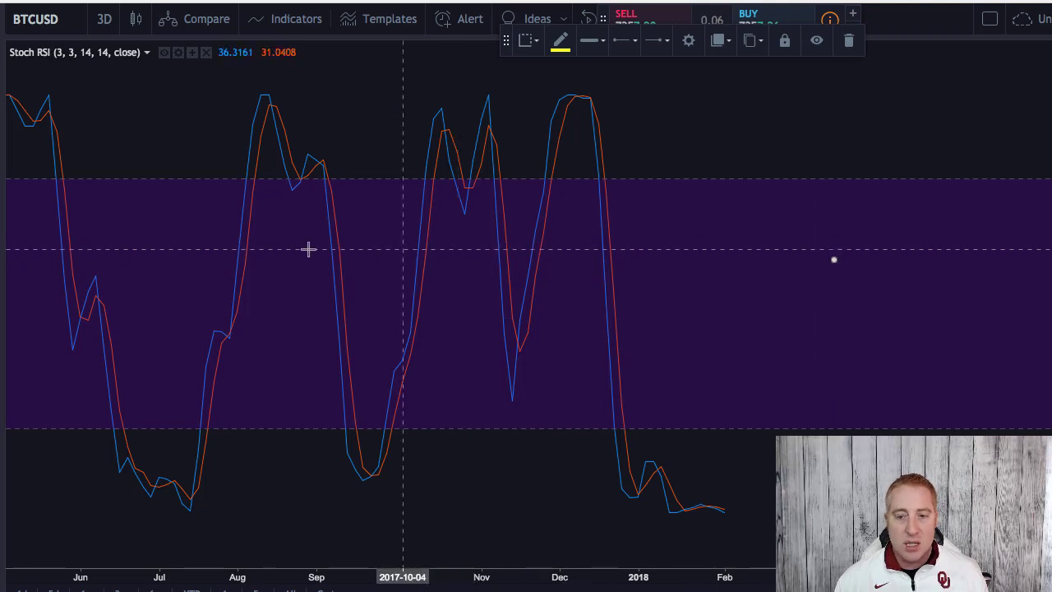
key(Escape)
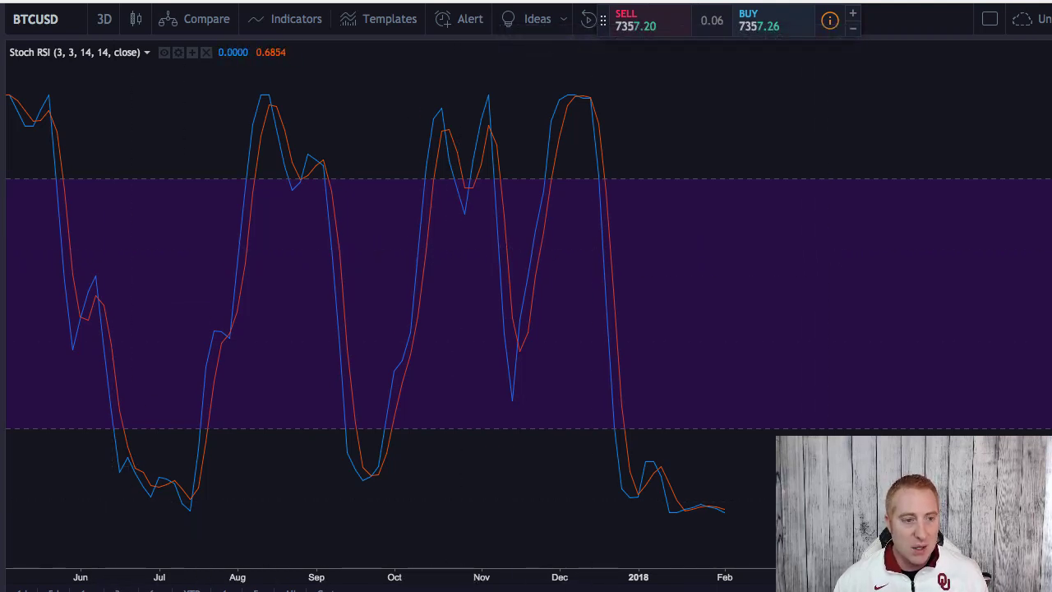
double_click(787, 248)
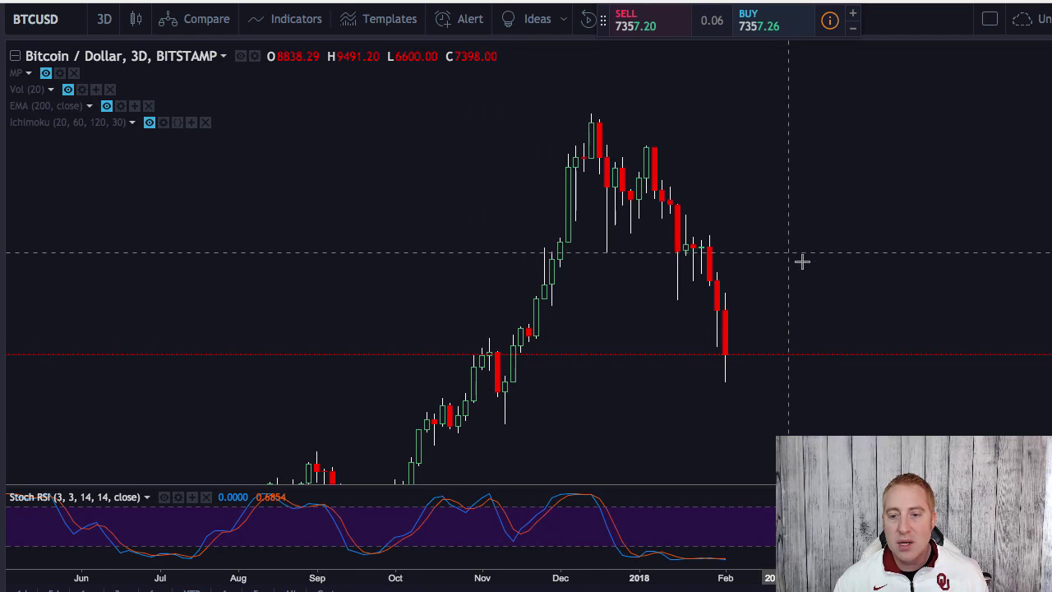
scroll(891, 295, up, 2)
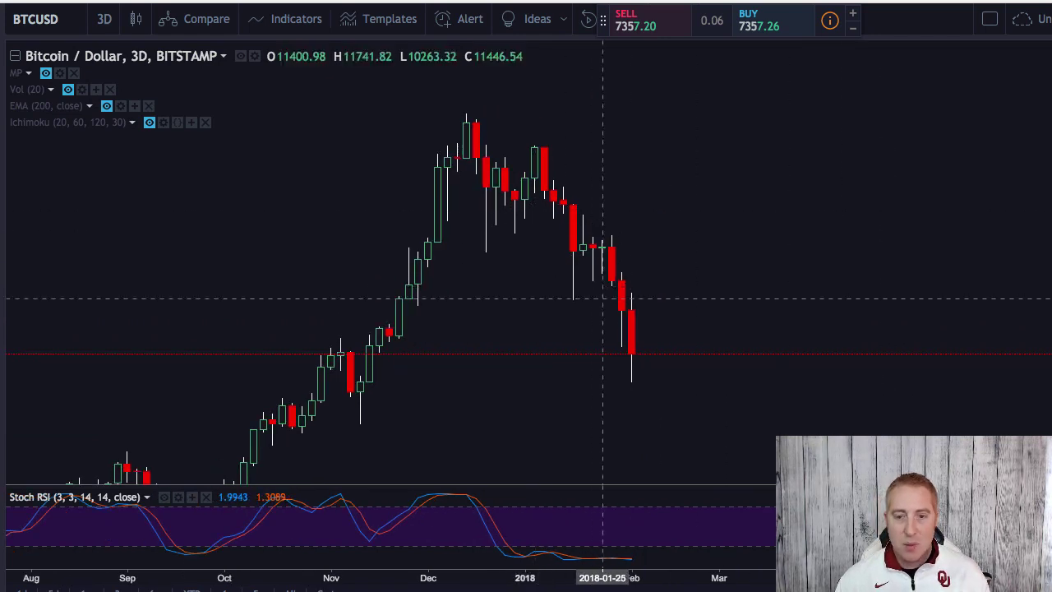